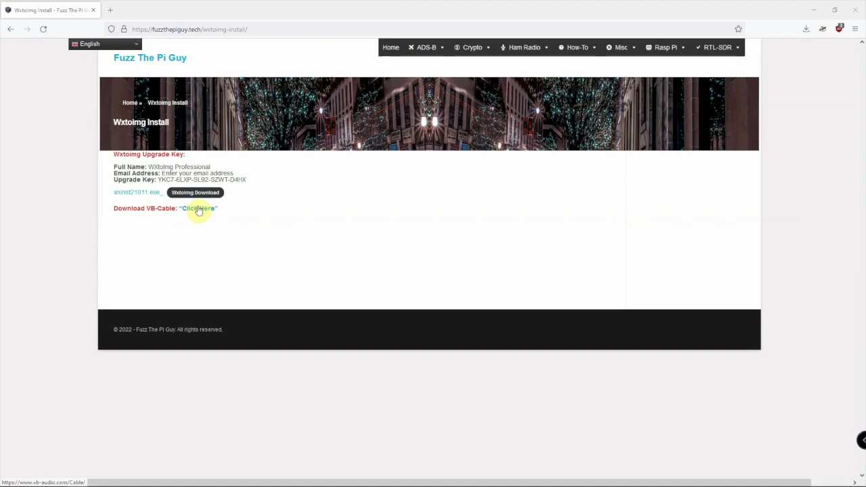
Open the VB-Audio VB-CABLE page in a new tab and highlight the VBCABLE_Driver_Pack43.zip name.
left_click(198, 209)
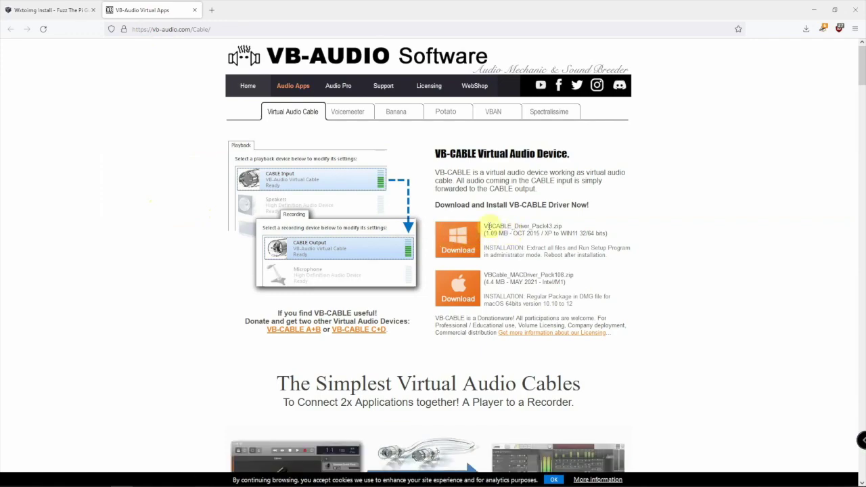
left_click_drag(487, 226, 580, 224)
left_click(566, 242)
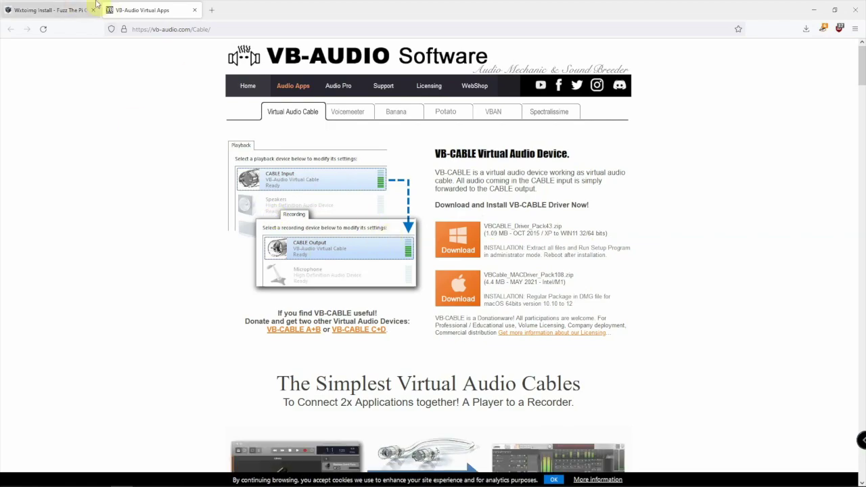
Close the VB-Audio tab and launch the wxinst21102-beta installer, approving the UAC prompt.
middle_click(130, 11)
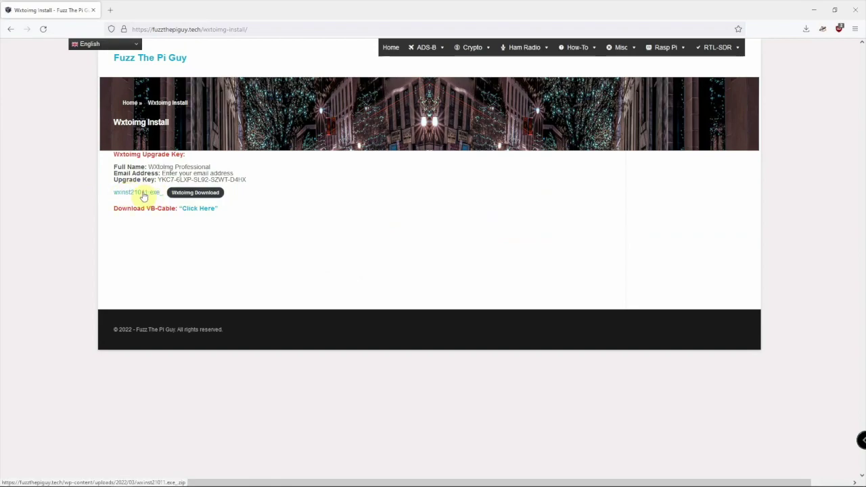
left_click_drag(2, 4, 406, 123)
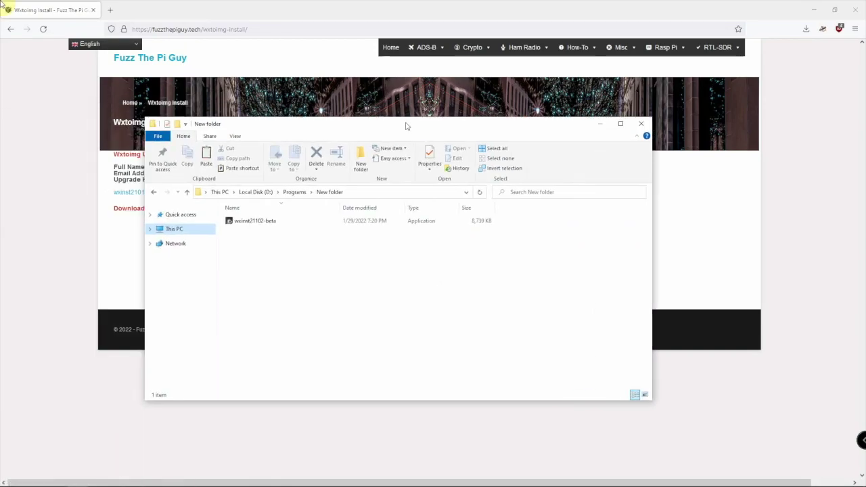
double_click(249, 221)
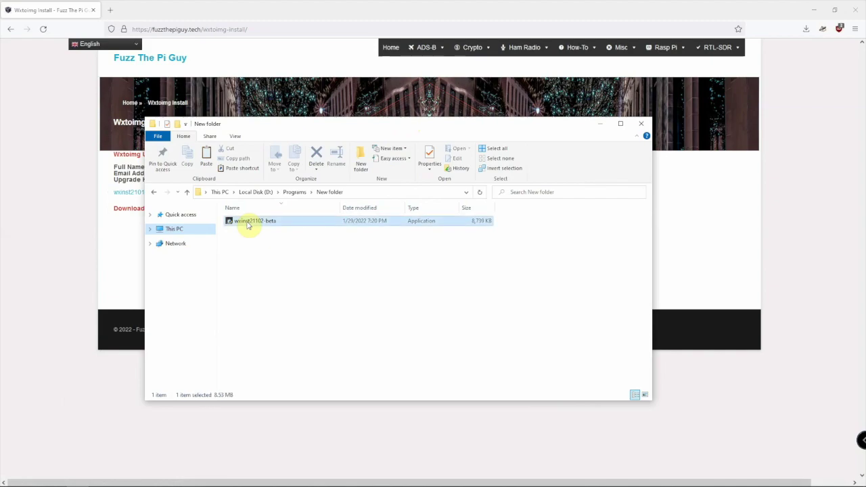
left_click(348, 360)
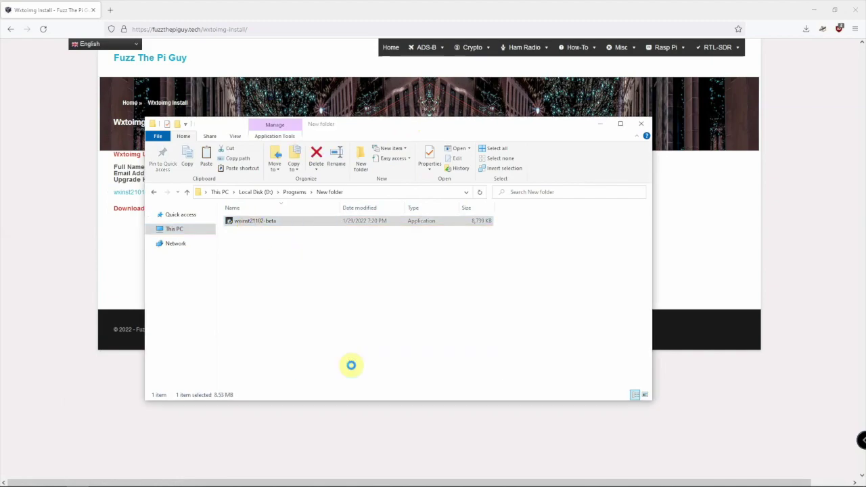
Accept the licence and finish installing WXtoImg 2.11.2 beta to the default destination.
left_click(475, 319)
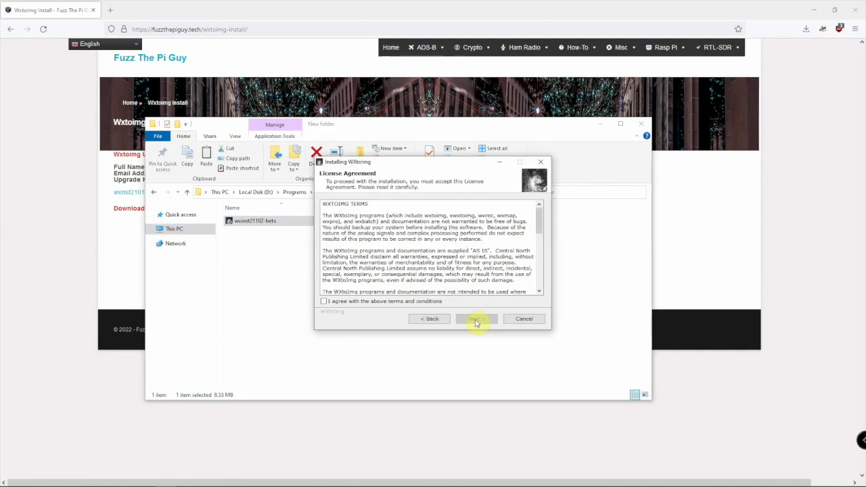
left_click(427, 302)
left_click(471, 320)
left_click(473, 320)
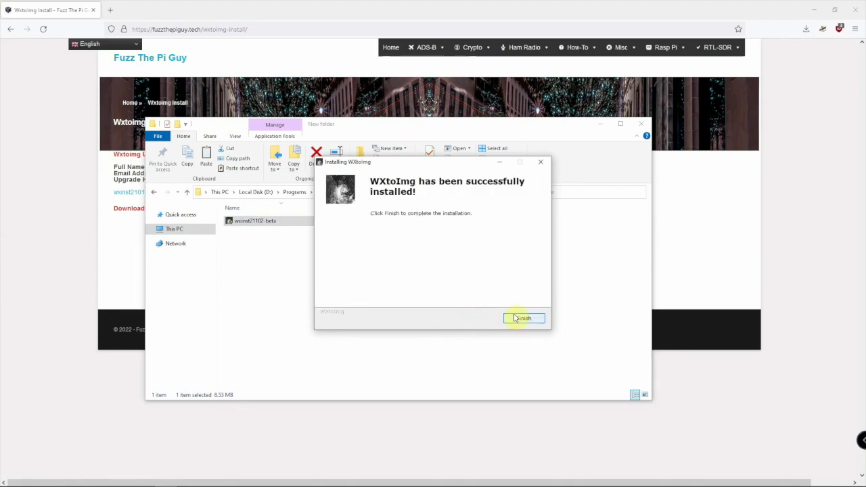
left_click(519, 318)
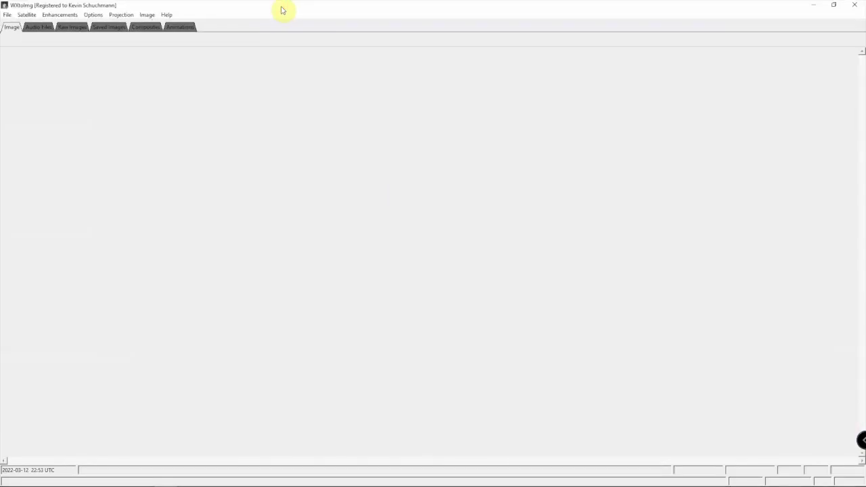
Rearrange the Explorer, browser and WXtoImg windows, maximize WXtoImg and open its Help menu.
double_click(282, 9)
left_click_drag(281, 8, 865, 3)
left_click(369, 119)
double_click(381, 8)
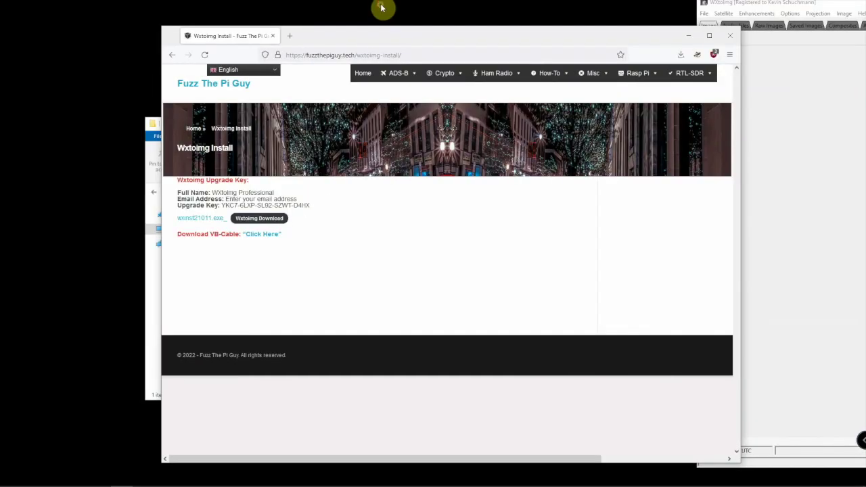
left_click_drag(408, 33, 0, 3)
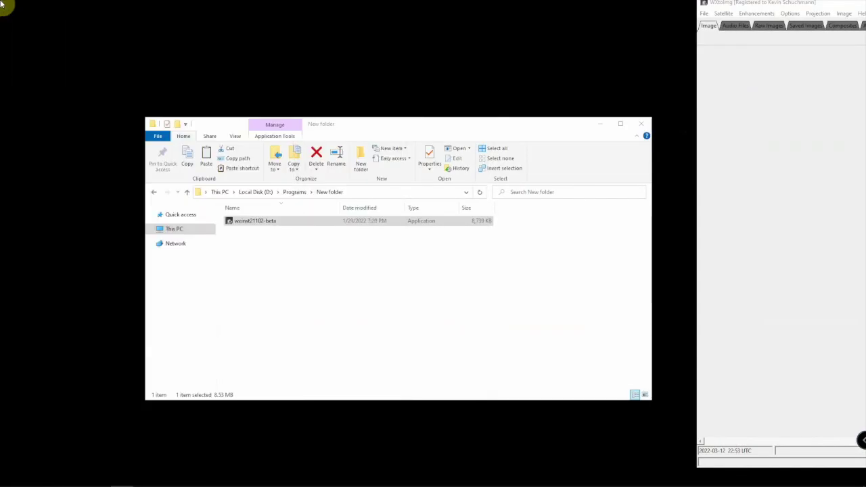
left_click_drag(779, 3, 358, 14)
double_click(358, 12)
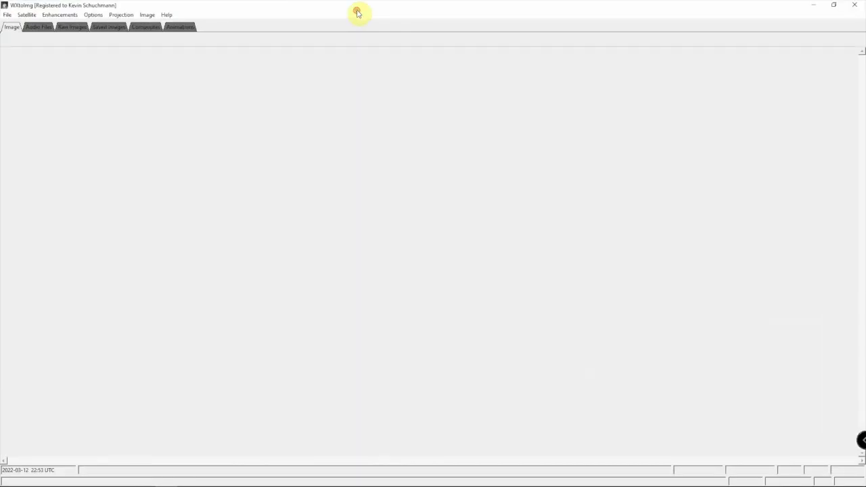
left_click(164, 16)
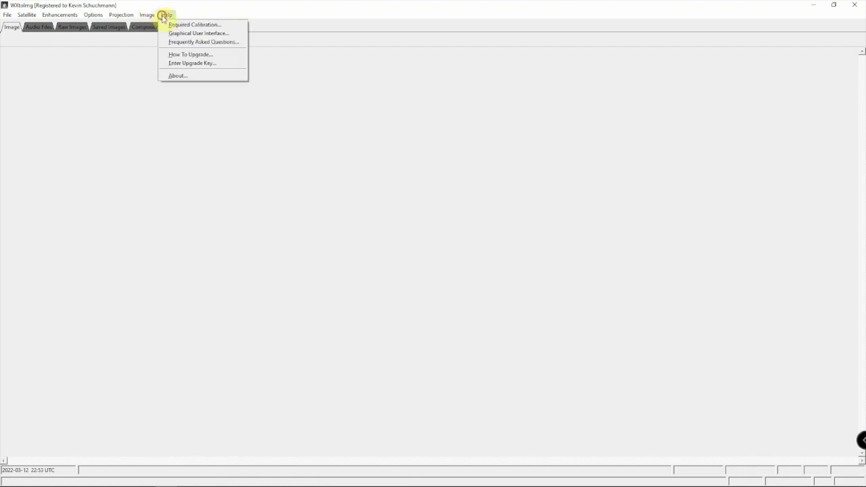
Enter the registrant's full name and upgrade key in Enter Upgrade Key, checking the key in Firefox.
left_click(187, 64)
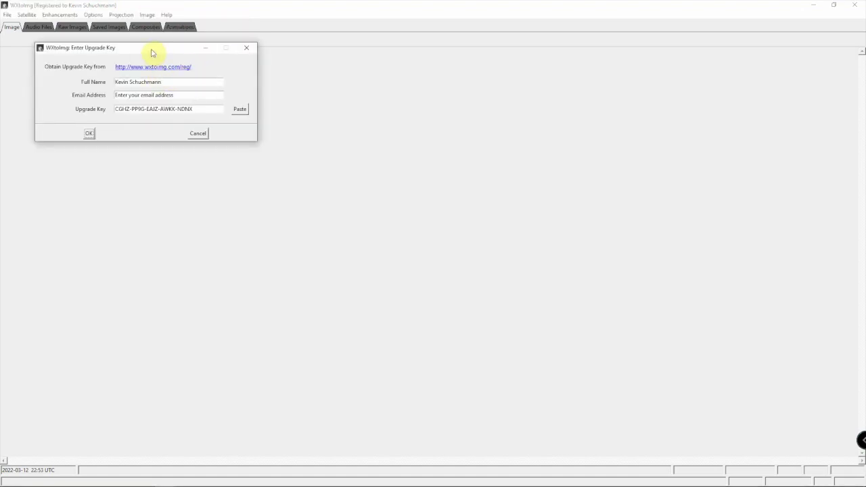
left_click_drag(152, 51, 377, 201)
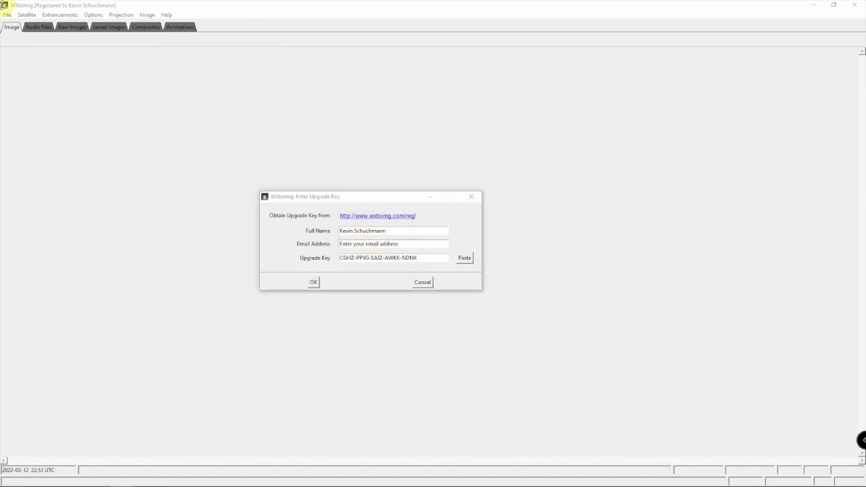
mouse_move(3, 6)
left_mouse_down()
mouse_move(0, 48)
mouse_move(321, 48)
mouse_move(0, 8)
left_mouse_up()
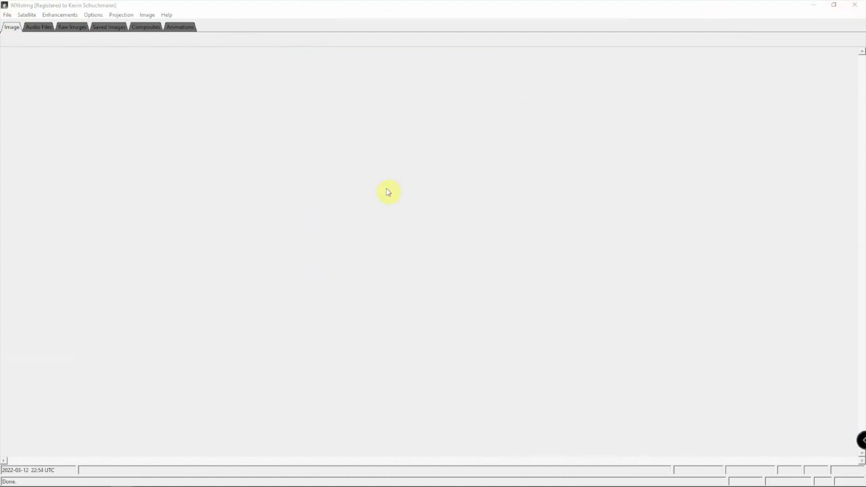
left_click(140, 4)
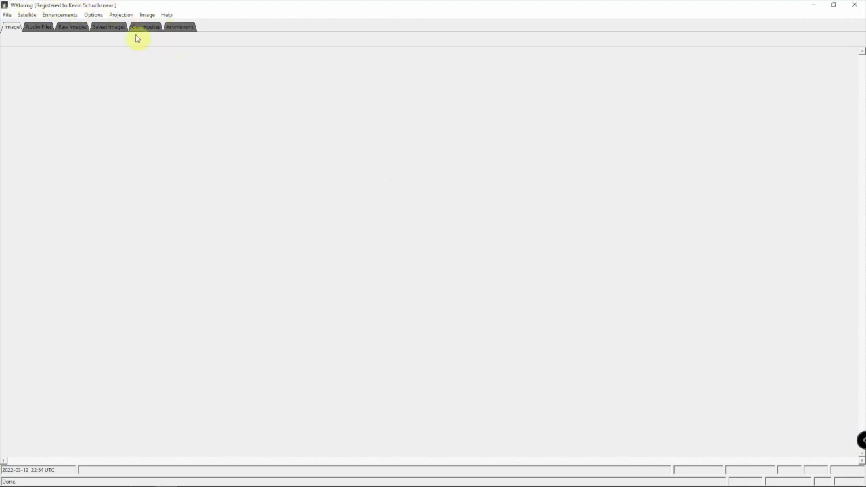
Browse the WXtoImg menu bar from Enhancements through to the Options menu.
left_click(61, 15)
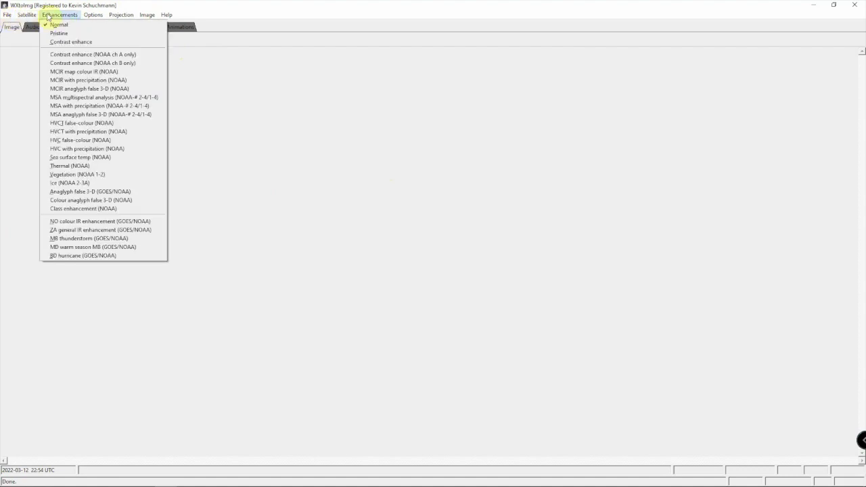
mouse_move(119, 16)
mouse_move(168, 16)
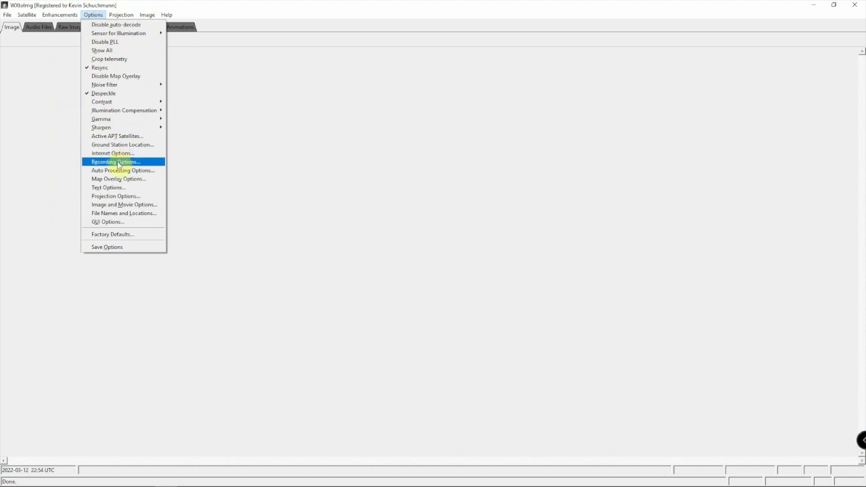
Set the Recording Options soundcard to CABLE Output (VB-Audio Virtual) and save.
left_click(118, 164)
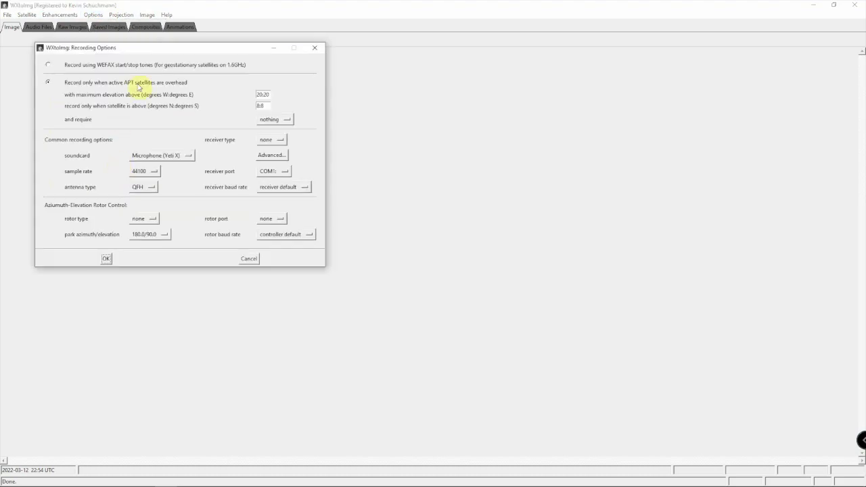
left_click_drag(141, 51, 326, 144)
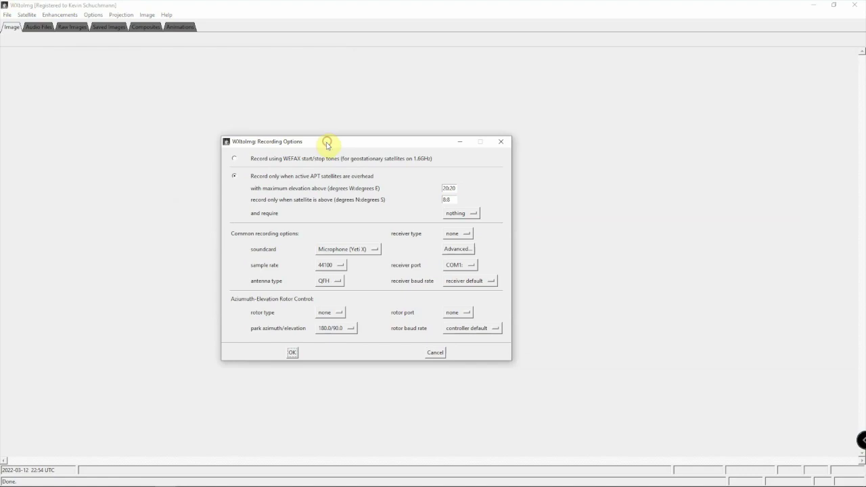
left_click(359, 251)
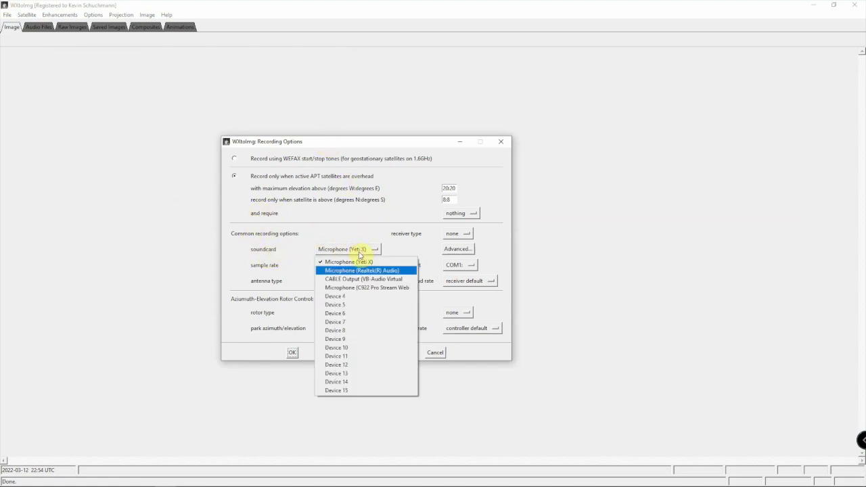
left_click(357, 279)
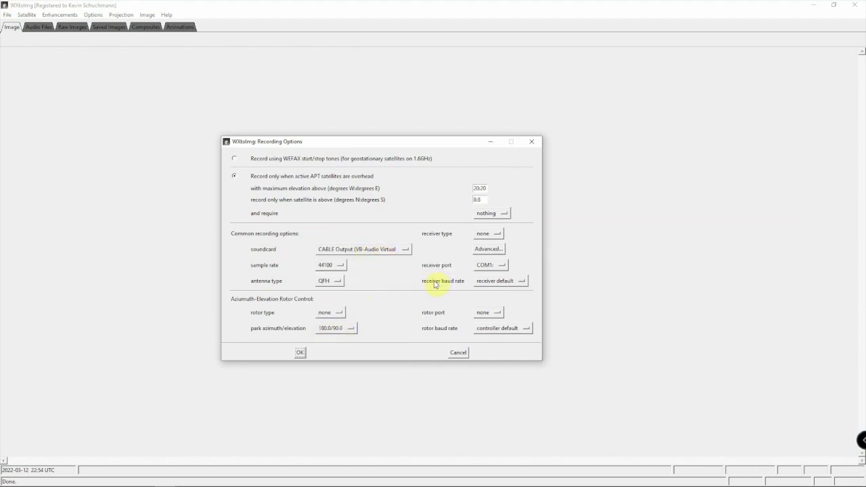
left_click(301, 353)
Open Options > Ground Station Location to review the city, country, latitude, longitude and altitude.
left_click(92, 14)
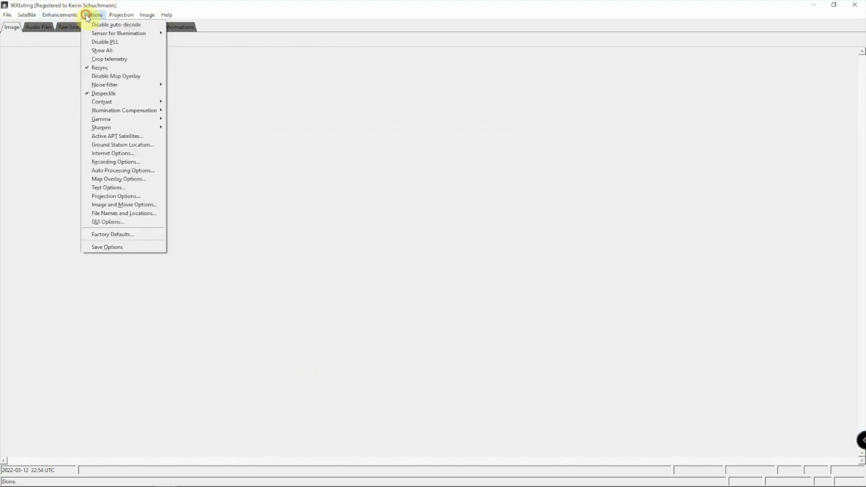
left_click(120, 15)
mouse_move(93, 14)
left_click(113, 144)
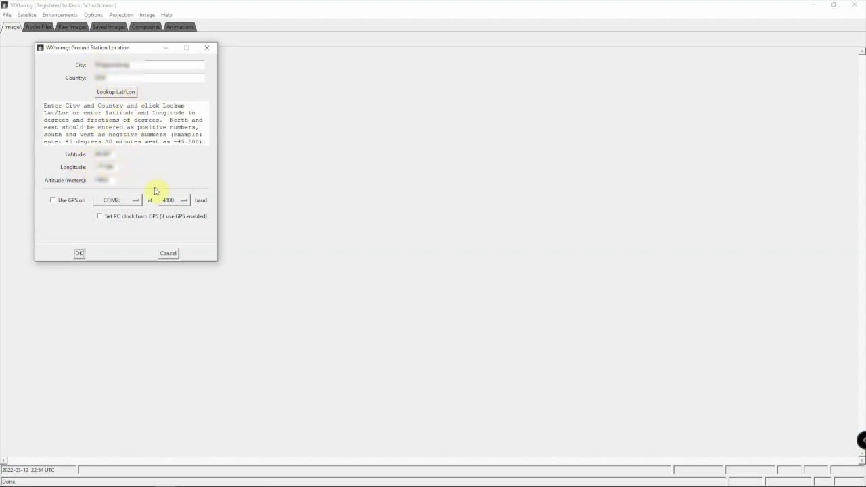
Cancel the location dialog, then open and cancel File > Record without recording.
left_click(169, 254)
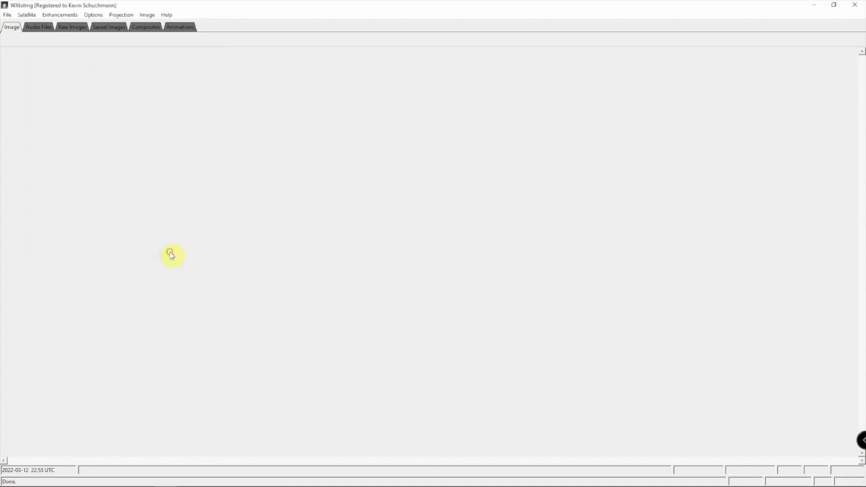
left_click(27, 14)
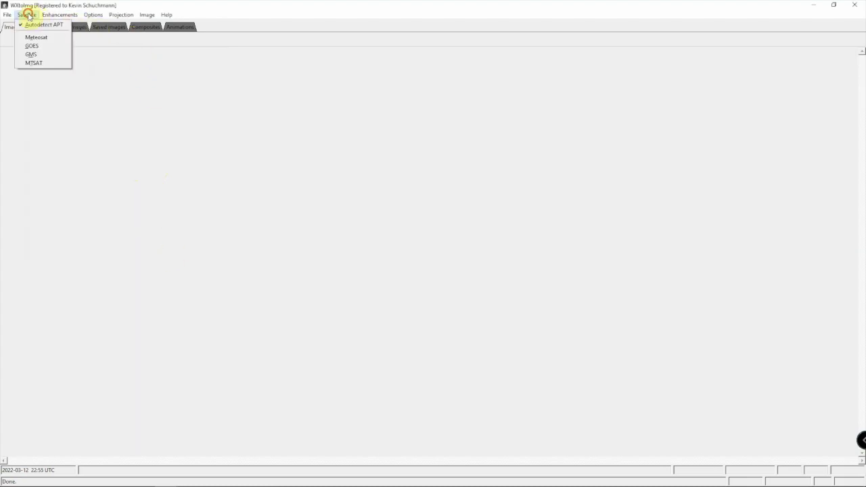
left_click(8, 15)
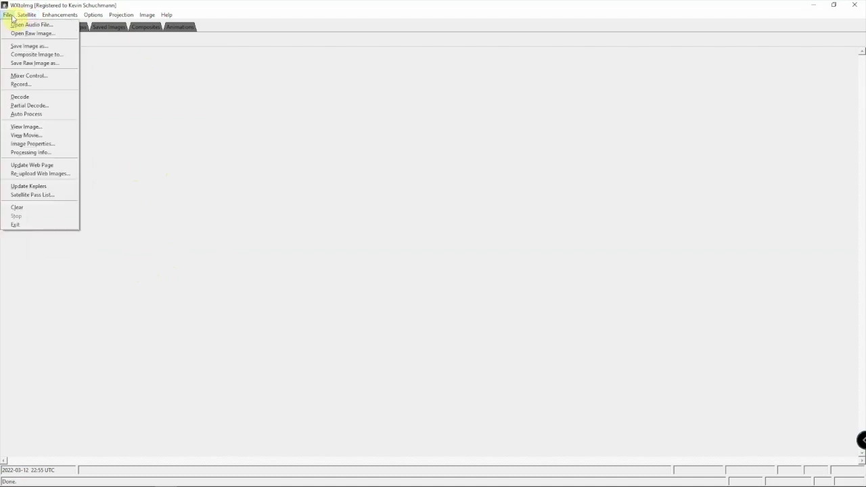
left_click(33, 84)
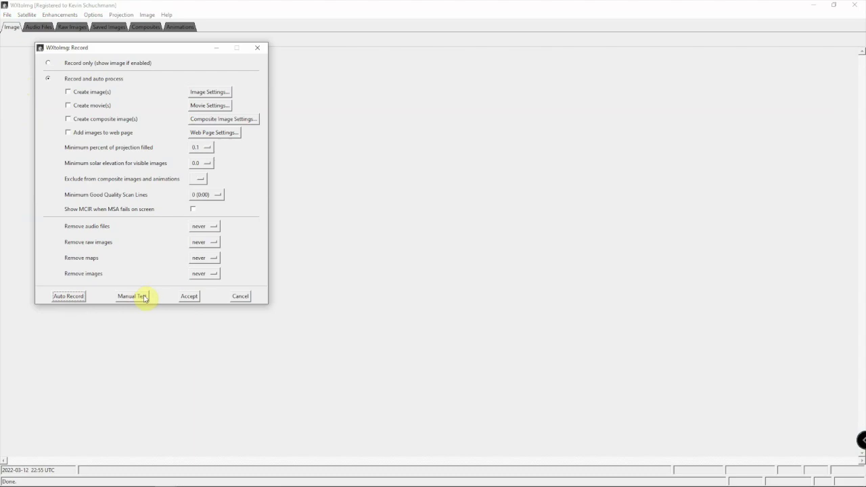
left_click(240, 296)
left_click(8, 15)
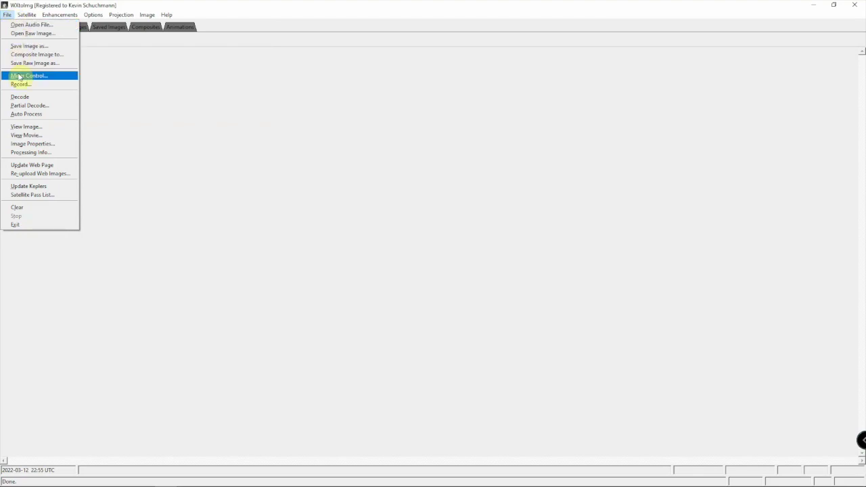
Update the Kepler orbital data from celestrak, then reopen the File > Record dialog.
left_click(45, 189)
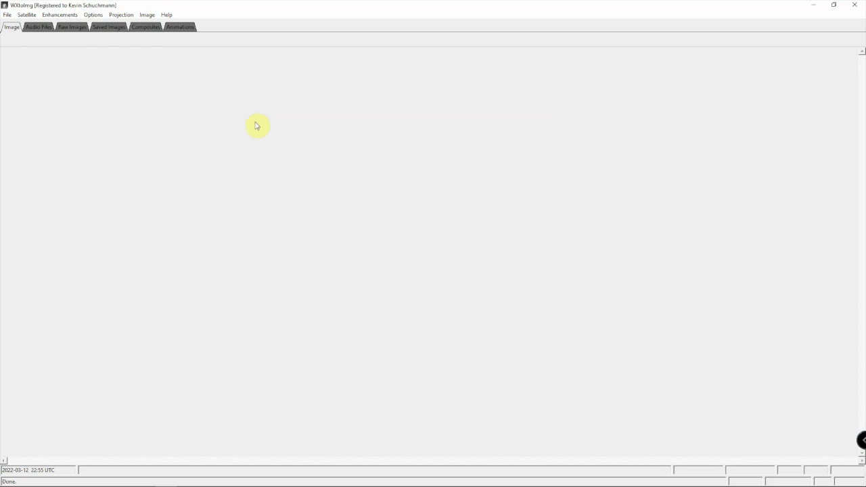
left_click(8, 14)
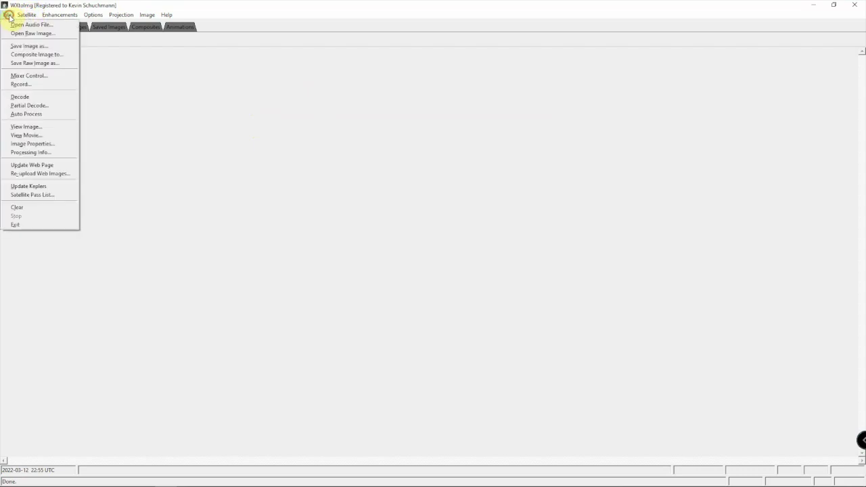
left_click(38, 86)
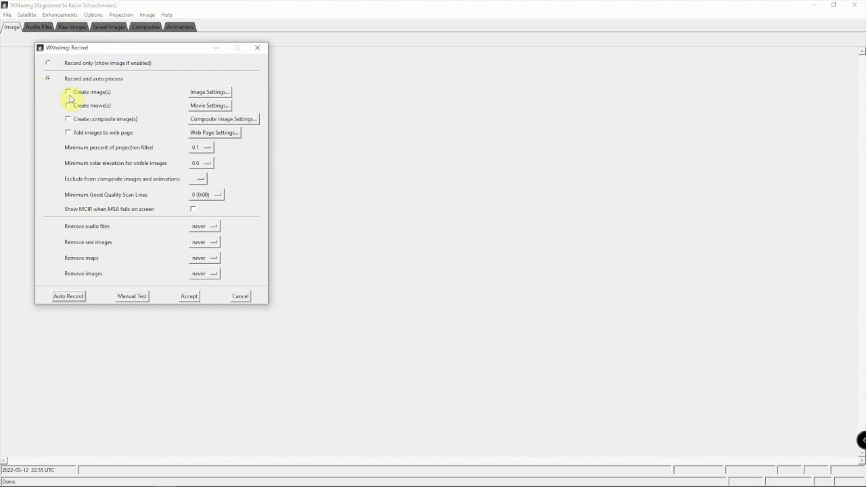
Run a Manual Test recording and stop it, saving the audio as 03122256.wav.
left_click(129, 298)
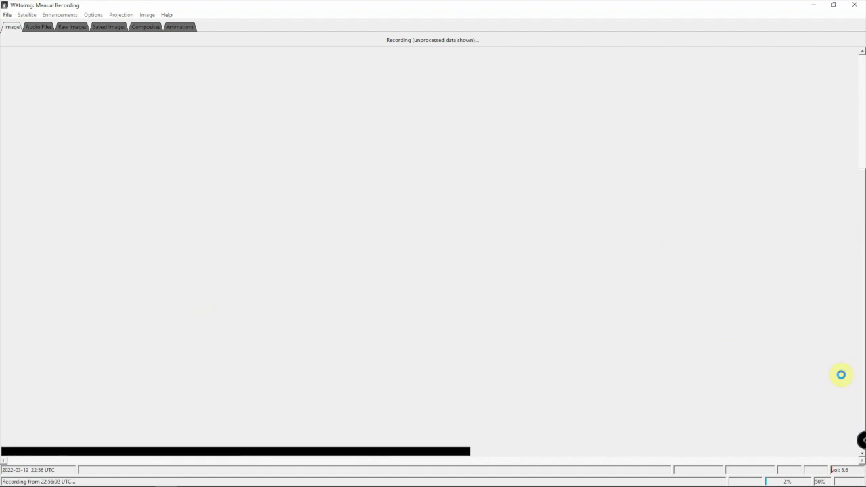
left_click(8, 15)
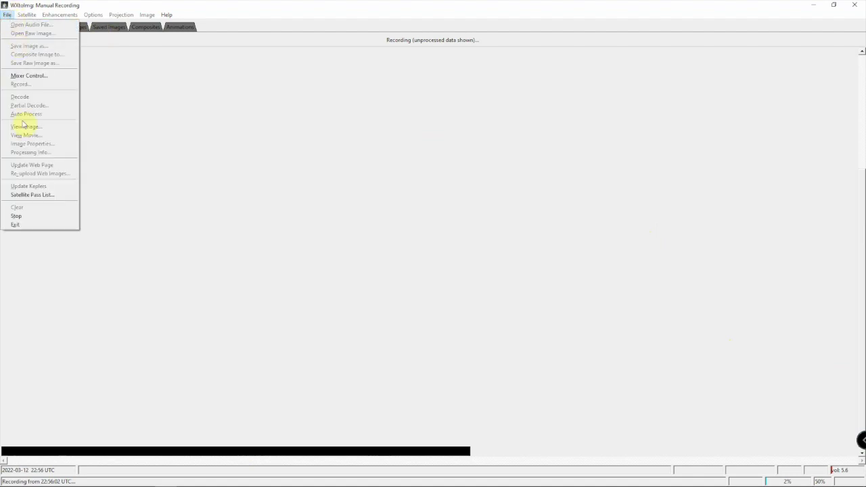
left_click(17, 216)
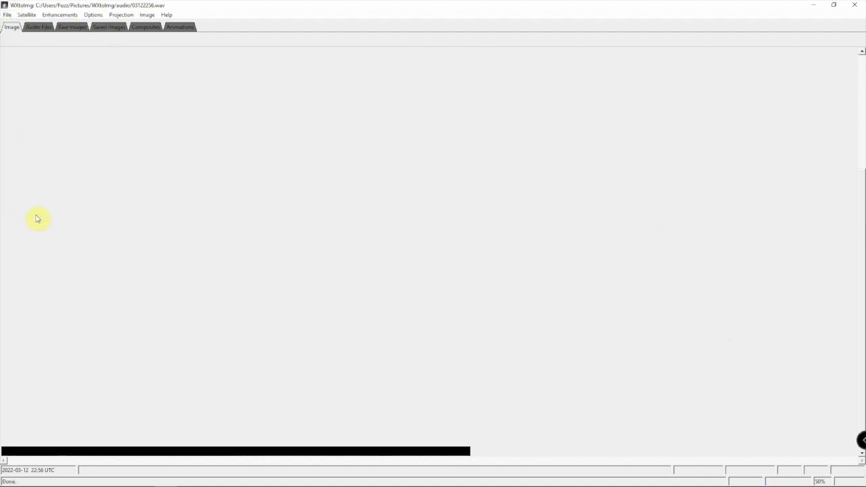